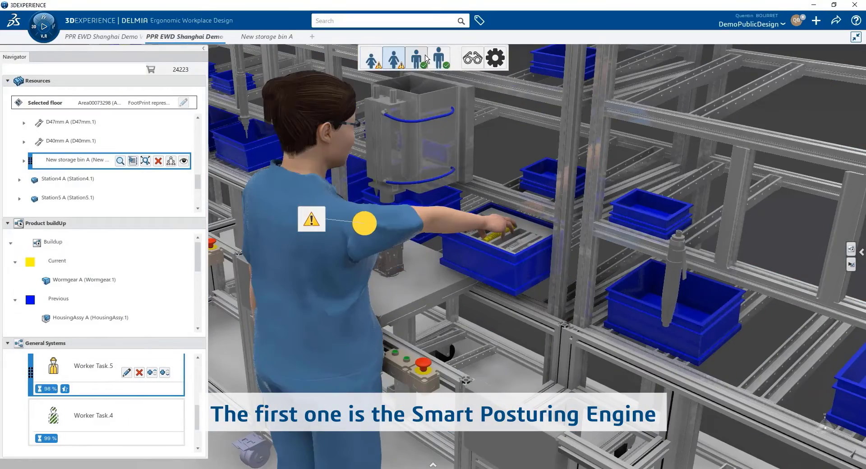
# Compare the worker's reach into the blue storage bin using the different mannequin sizes
pyautogui.click(438, 58)
pyautogui.click(399, 60)
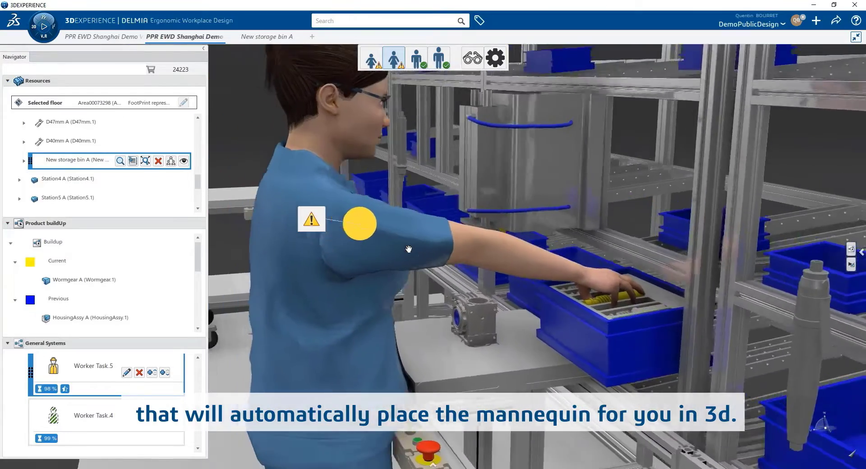
pyautogui.click(444, 60)
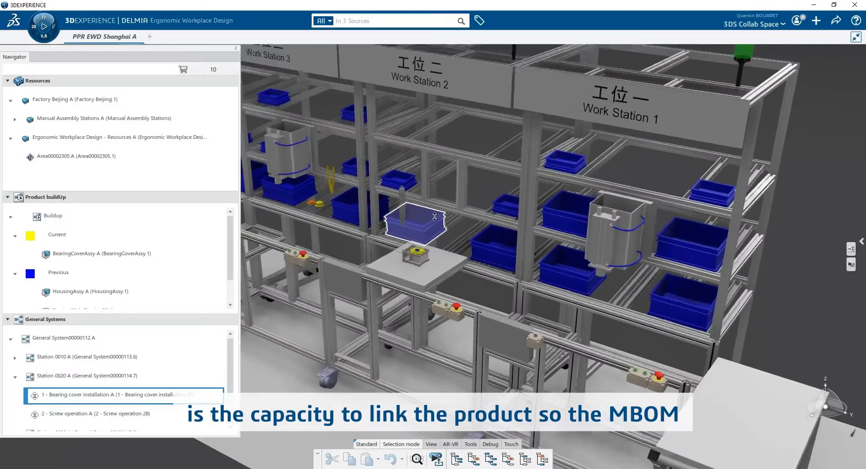
# Select the assembly tray under the gearbox housing and place its manipulator on the tray's near corner
pyautogui.moveTo(434, 217); pyautogui.dragTo(338, 116, button='middle')
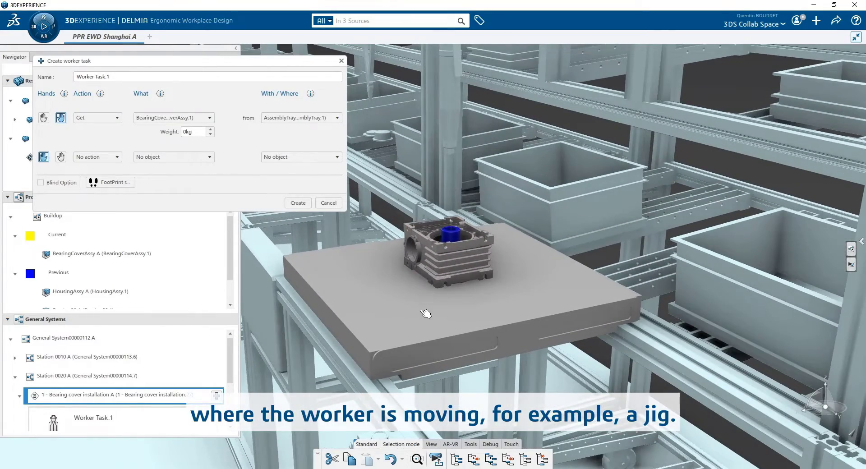
pyautogui.click(425, 314)
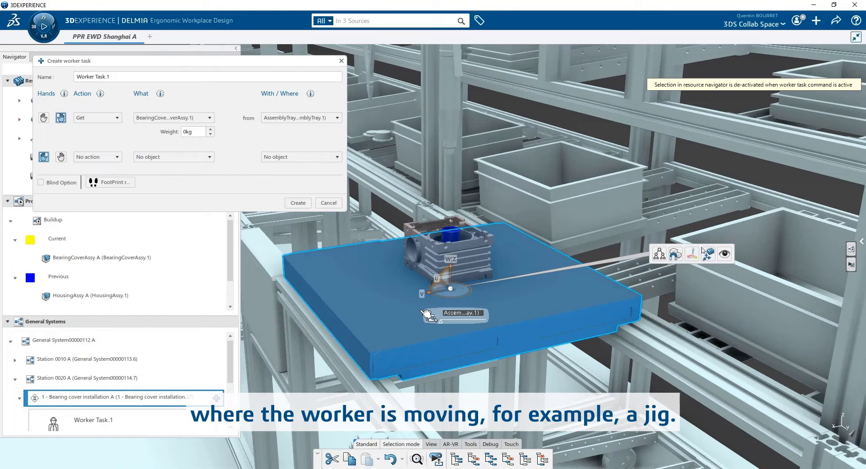
pyautogui.moveTo(452, 305); pyautogui.dragTo(444, 266, button='middle')
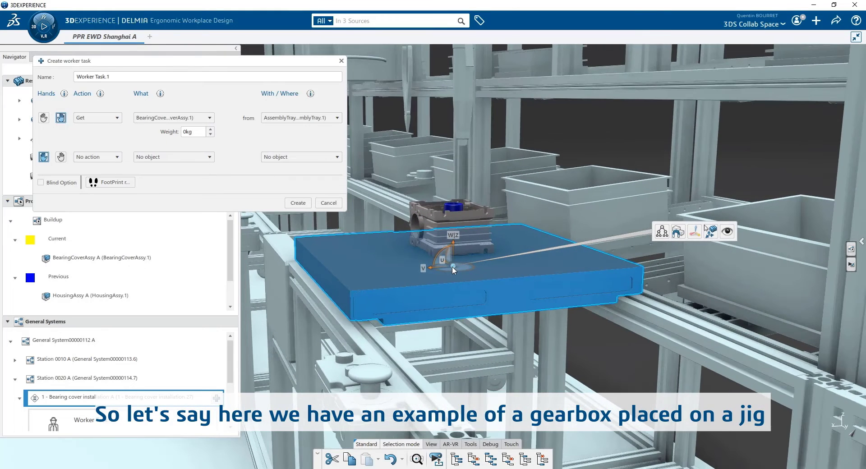
pyautogui.moveTo(426, 287); pyautogui.dragTo(385, 276)
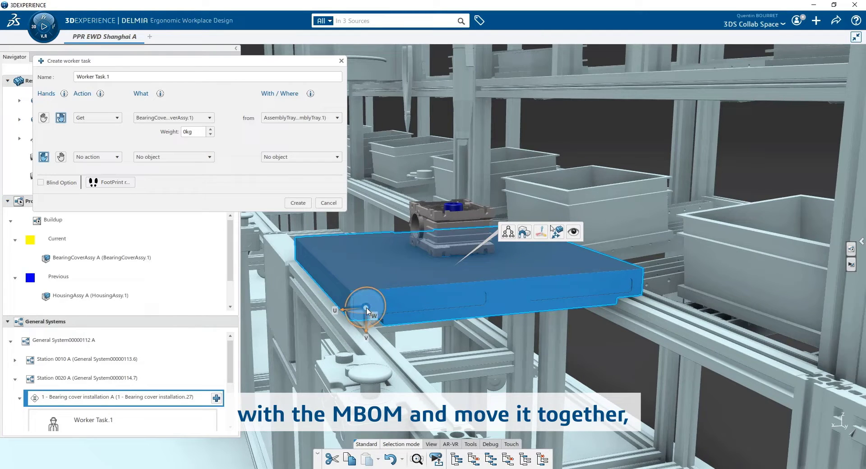
pyautogui.moveTo(367, 311); pyautogui.dragTo(595, 150)
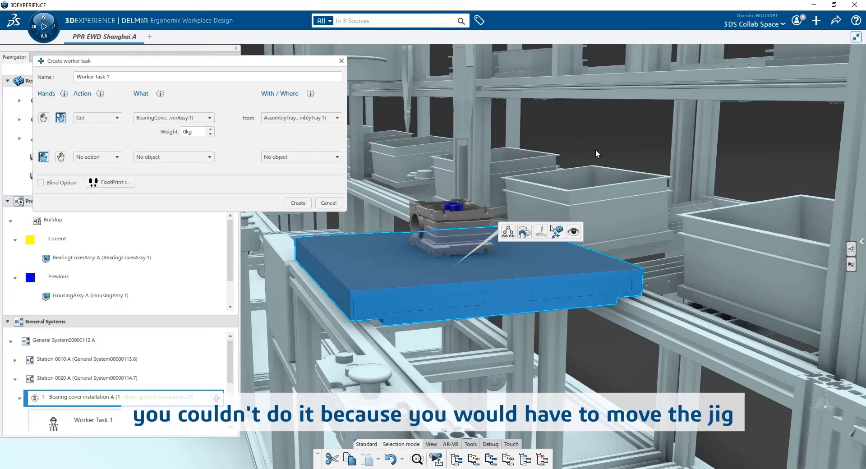
# Recategorize the assembly tray as a Jig within the Industrial Device category
pyautogui.click(515, 235)
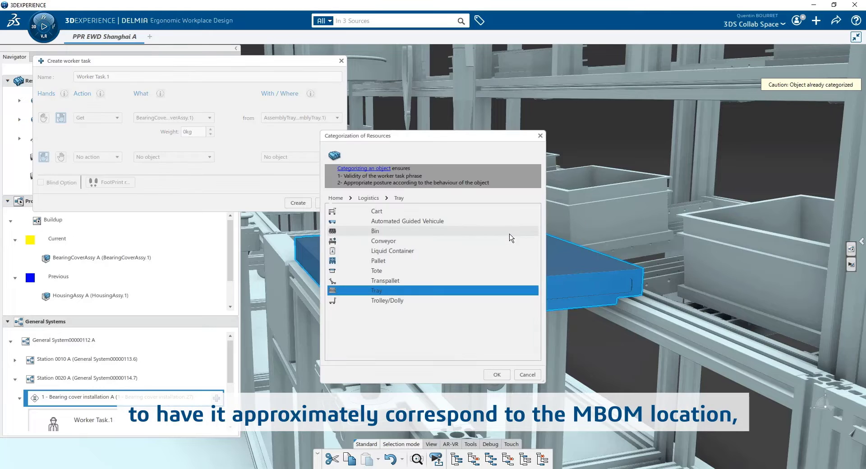
pyautogui.click(342, 198)
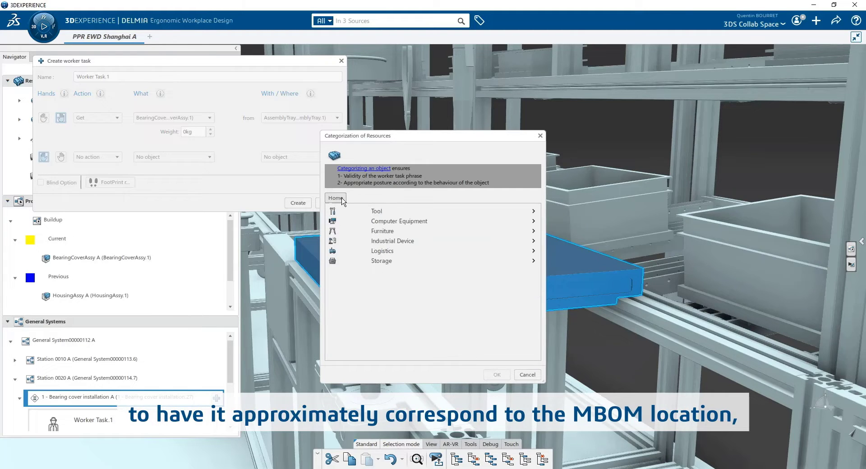
pyautogui.click(399, 242)
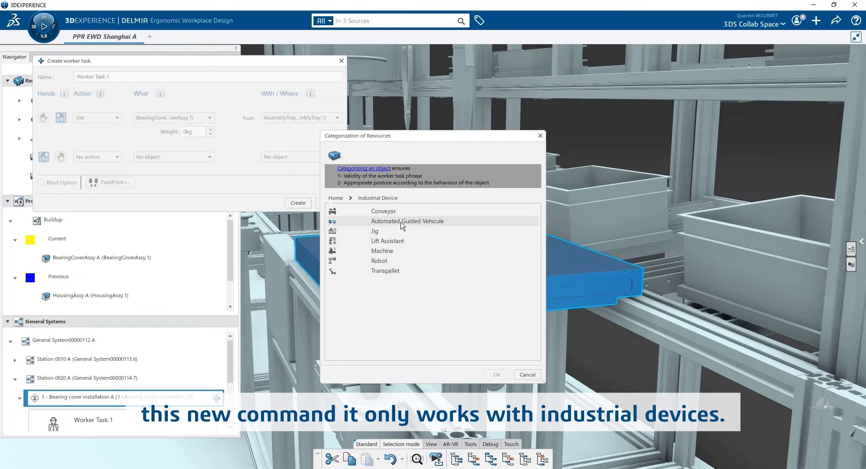
pyautogui.click(448, 232)
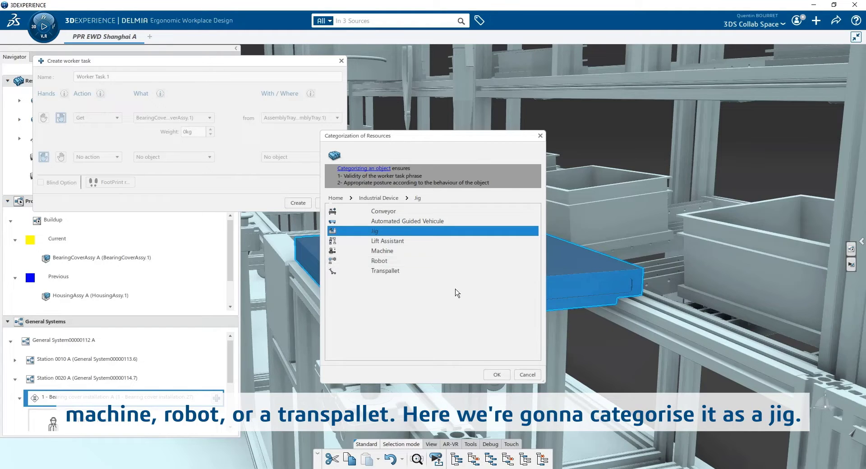
pyautogui.click(492, 375)
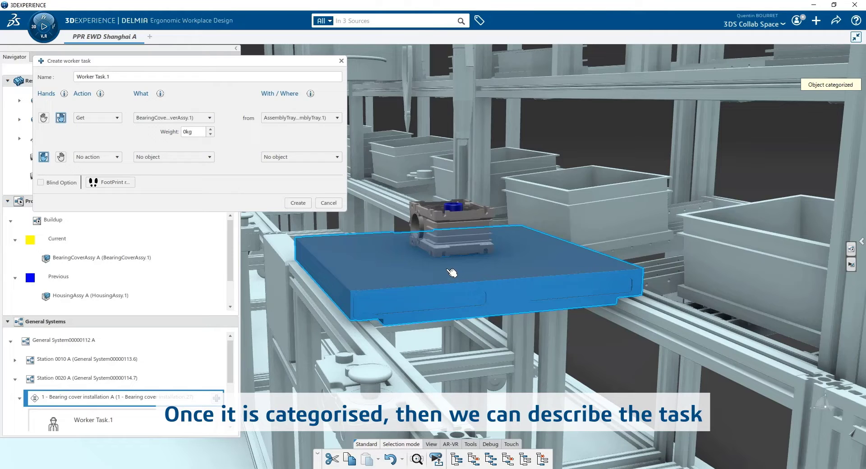
# Set the first hand in the worker task to Operate the assembly tray, with No object as With / Where
pyautogui.click(114, 118)
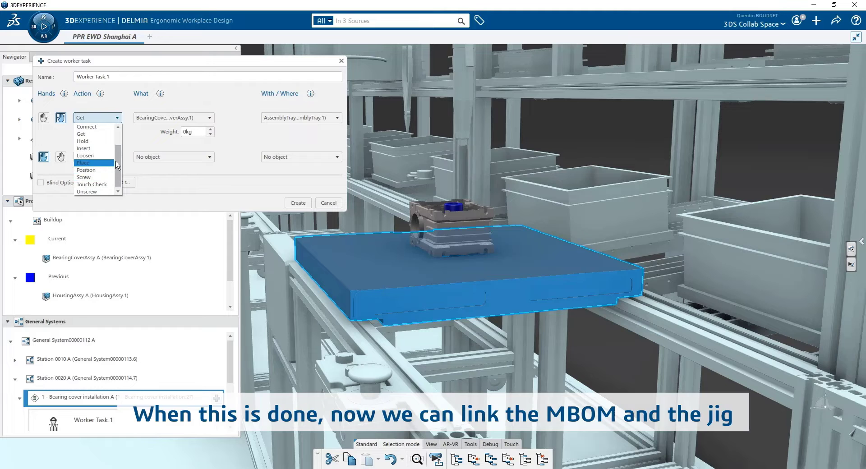
pyautogui.click(172, 117)
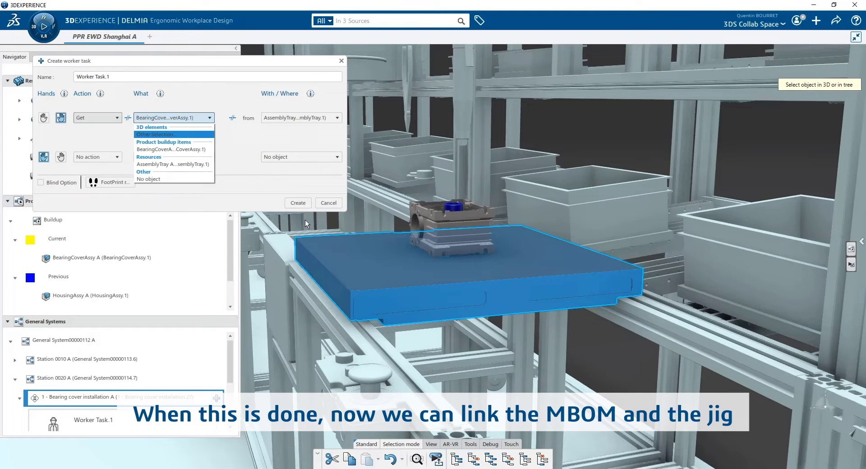
pyautogui.click(365, 262)
pyautogui.click(312, 119)
pyautogui.click(281, 179)
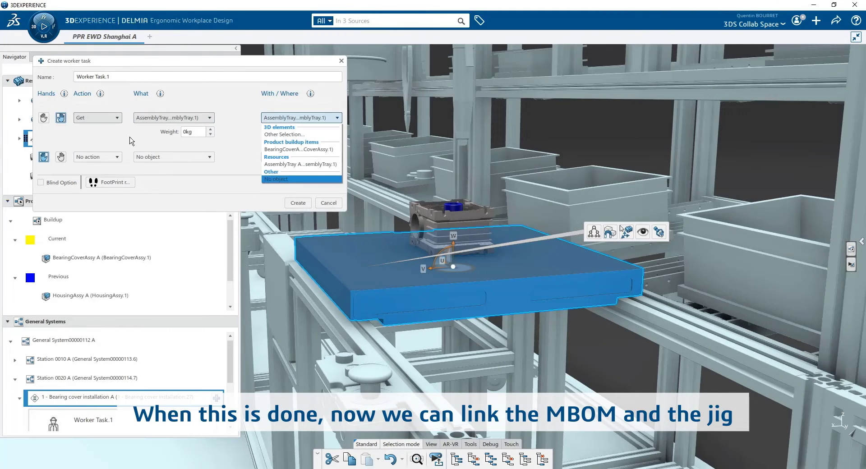
pyautogui.click(116, 118)
pyautogui.click(86, 184)
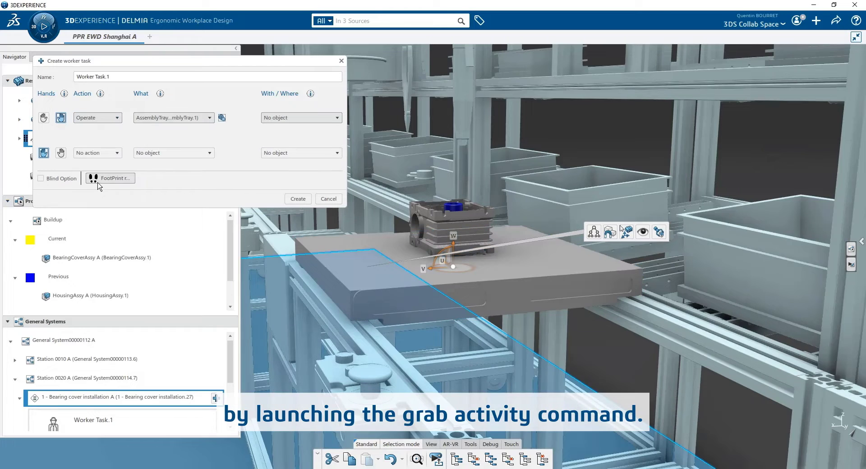
# Set the second hand in the worker task to Operate the assembly tray as well
pyautogui.click(107, 154)
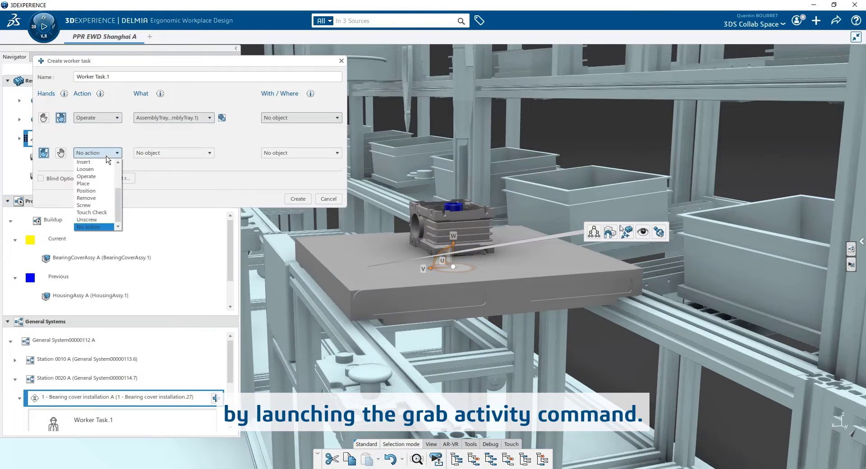
pyautogui.click(94, 176)
pyautogui.click(209, 153)
pyautogui.click(174, 201)
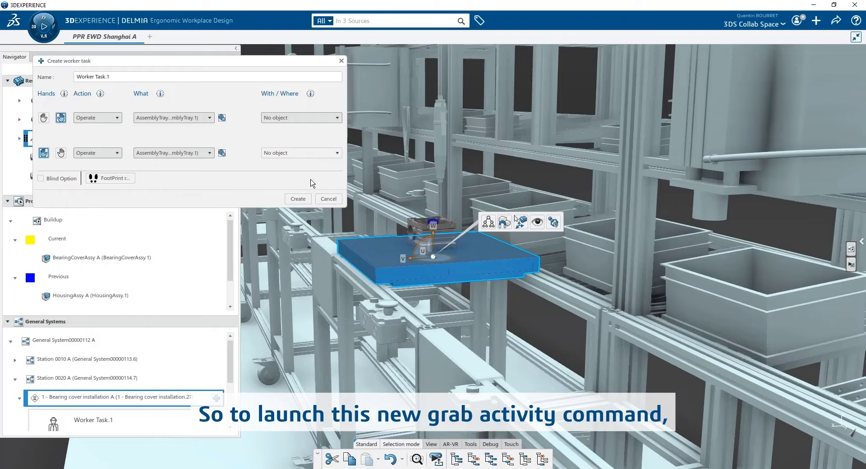
# Create a Grab on the assembly tray with the product Buildup node as the grabbed object
pyautogui.scroll(5, 372, 181)
pyautogui.moveTo(372, 180); pyautogui.dragTo(373, 201, button='middle')
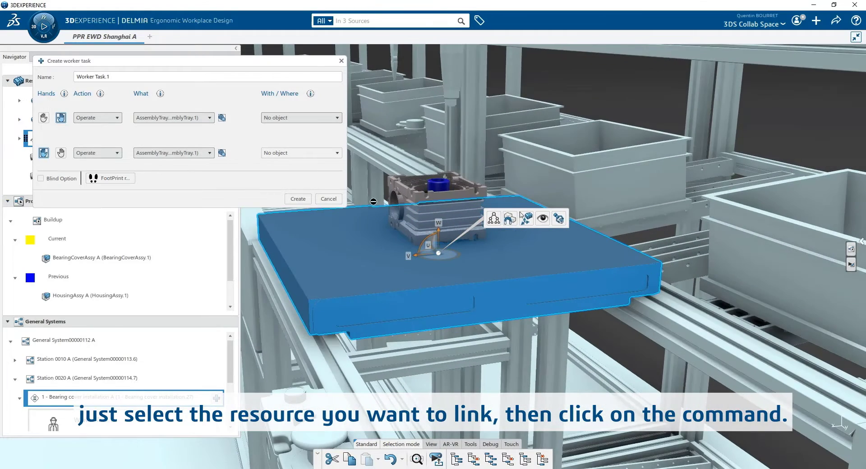
pyautogui.click(558, 222)
pyautogui.moveTo(470, 254); pyautogui.dragTo(562, 303, button='middle')
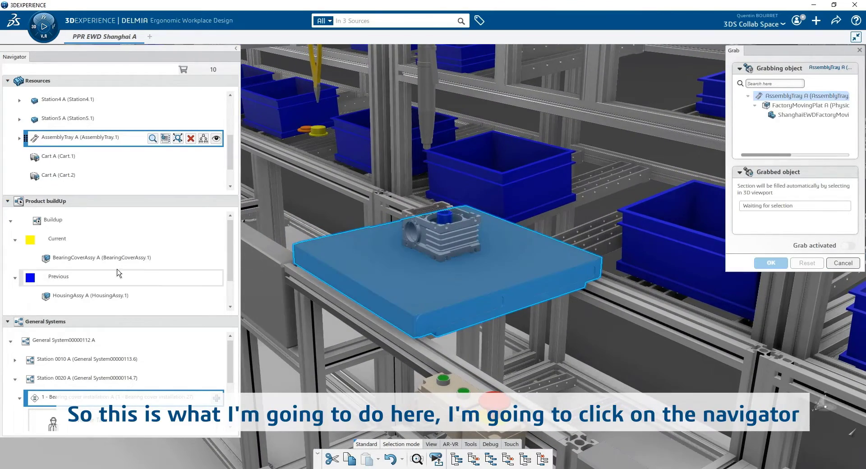
pyautogui.click(41, 224)
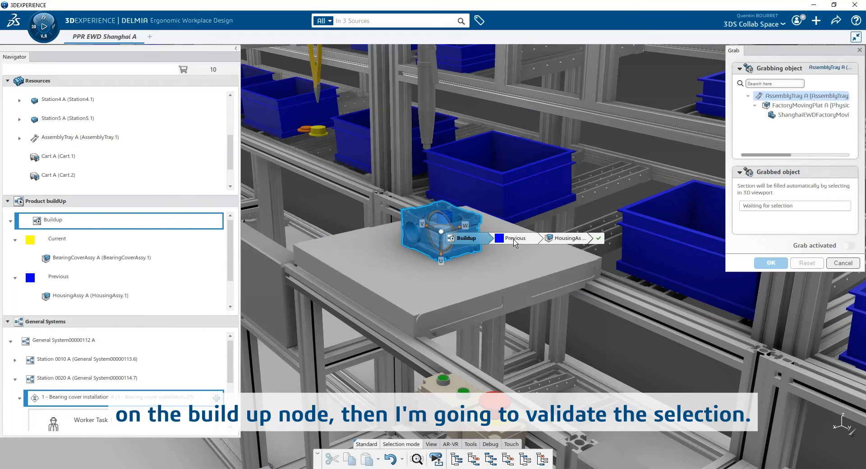
pyautogui.click(597, 239)
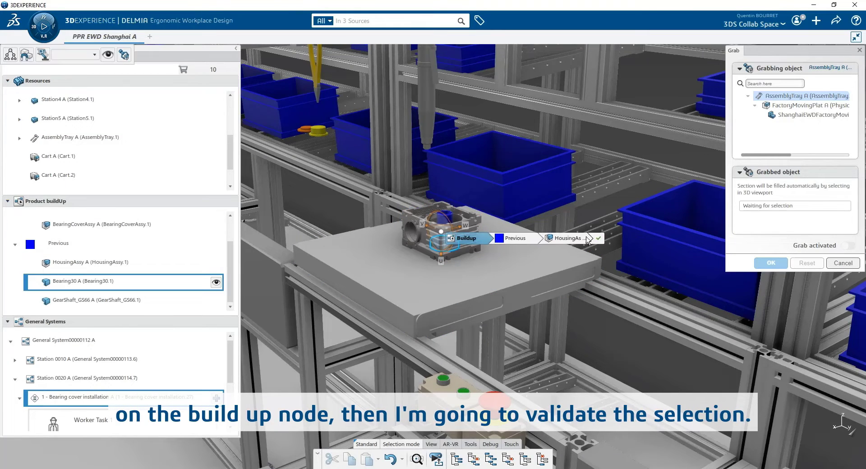
pyautogui.click(769, 264)
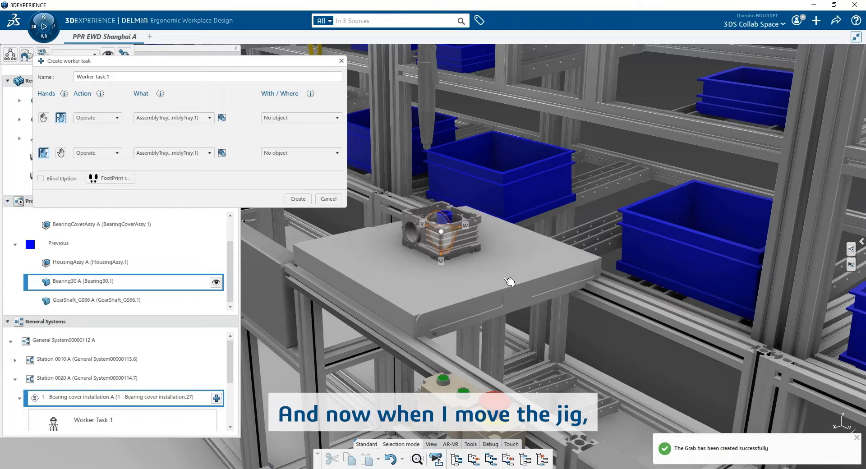
# Set the tray's manipulator on its near corner and tilt the tray with the linked gearbox toward the worker's side
pyautogui.click(472, 280)
pyautogui.moveTo(472, 280); pyautogui.dragTo(289, 239, button='middle')
pyautogui.moveTo(461, 249); pyautogui.dragTo(356, 299)
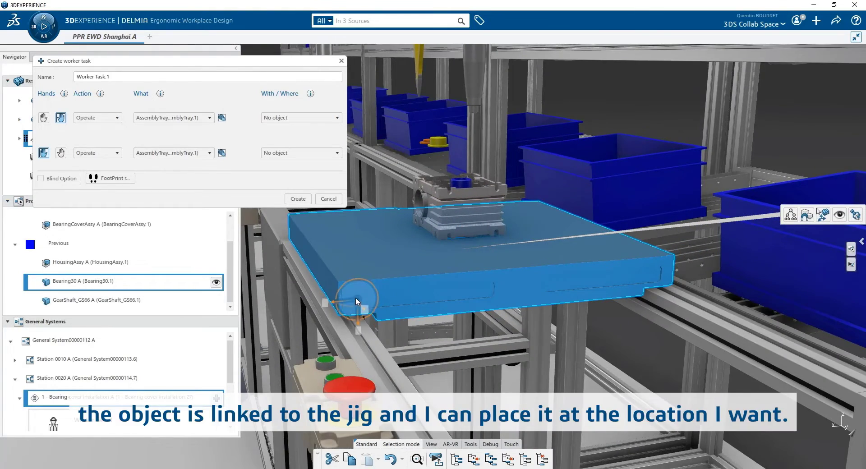
pyautogui.moveTo(431, 289); pyautogui.dragTo(378, 260, button='middle')
pyautogui.moveTo(362, 257)
pyautogui.mouseDown()
pyautogui.moveTo(355, 242)
pyautogui.moveTo(365, 249)
pyautogui.mouseUp()
pyautogui.moveTo(493, 274); pyautogui.dragTo(453, 305, button='middle')
pyautogui.moveTo(421, 283)
pyautogui.mouseDown()
pyautogui.moveTo(406, 252)
pyautogui.moveTo(428, 283)
pyautogui.mouseUp()
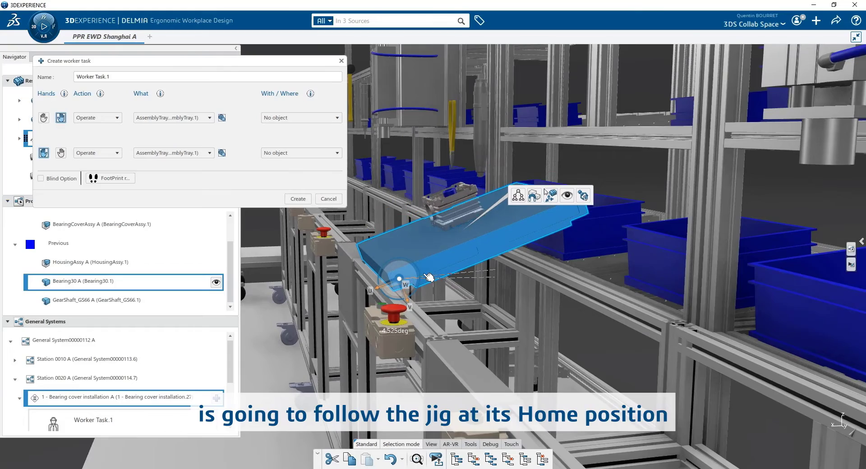
# Create the worker task for operating the tray and accept the credit debit
pyautogui.moveTo(456, 289); pyautogui.dragTo(573, 301, button='middle')
pyautogui.click(298, 200)
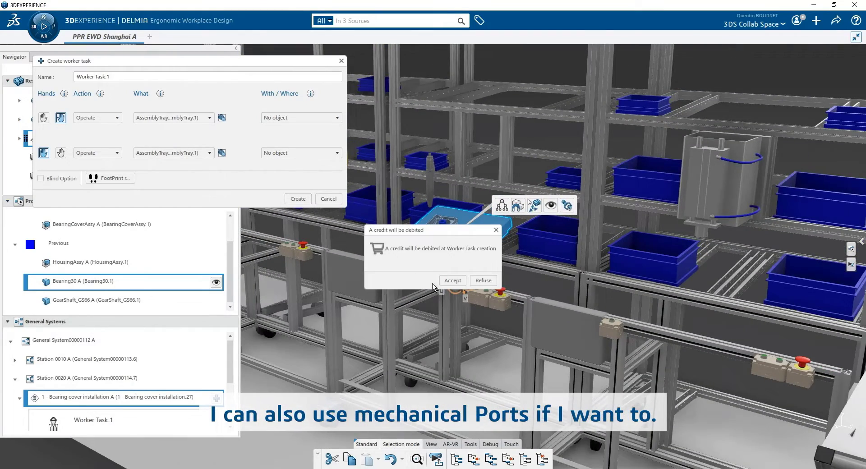
pyautogui.click(452, 282)
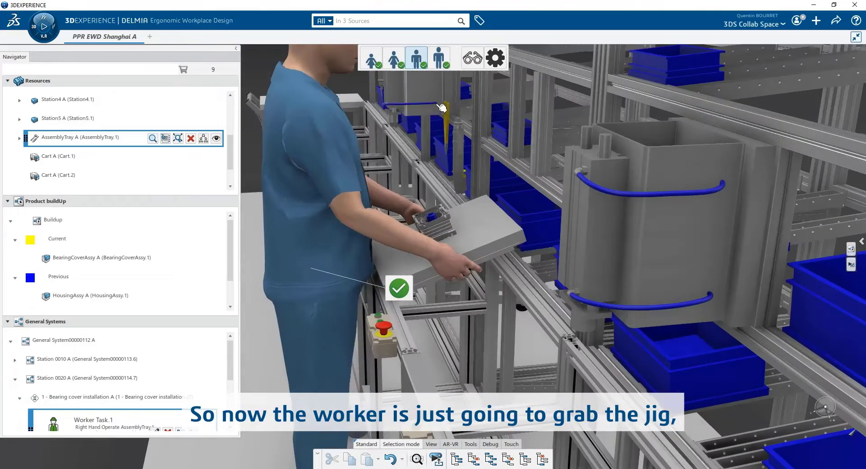
# Compare the worker's posture while holding the tilted tray across the different mannequin sizes
pyautogui.click(428, 62)
pyautogui.click(418, 61)
pyautogui.click(395, 60)
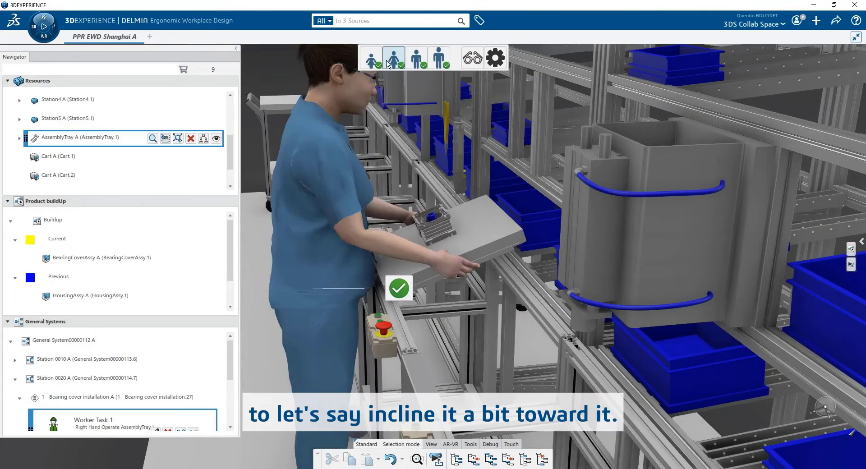
pyautogui.click(373, 60)
pyautogui.moveTo(480, 219); pyautogui.dragTo(501, 199, button='middle')
pyautogui.click(436, 68)
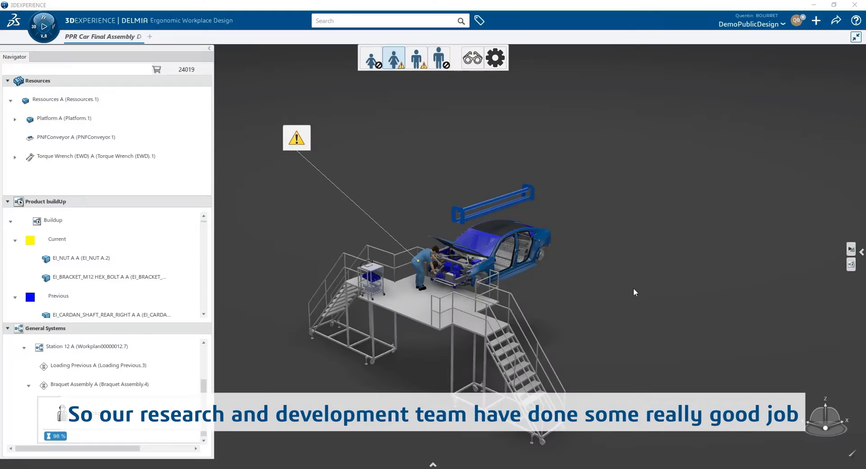
# Inspect the worker's bracket assembly posture at the car's engine bay from several angles, along with the task's time-saved indicator
pyautogui.keyDown('ctrl'); pyautogui.moveTo(618, 308); pyautogui.dragTo(653, 214, button='middle'); pyautogui.keyUp('ctrl')
pyautogui.moveTo(658, 190); pyautogui.dragTo(452, 269, button='middle')
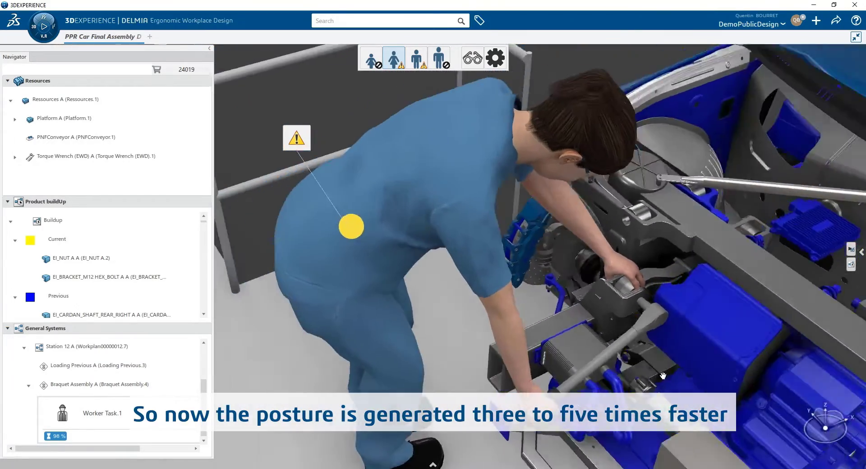
pyautogui.moveTo(663, 376); pyautogui.dragTo(787, 314, button='middle')
pyautogui.moveTo(509, 293); pyautogui.dragTo(792, 339, button='middle')
pyautogui.moveTo(510, 312); pyautogui.dragTo(657, 410, button='middle')
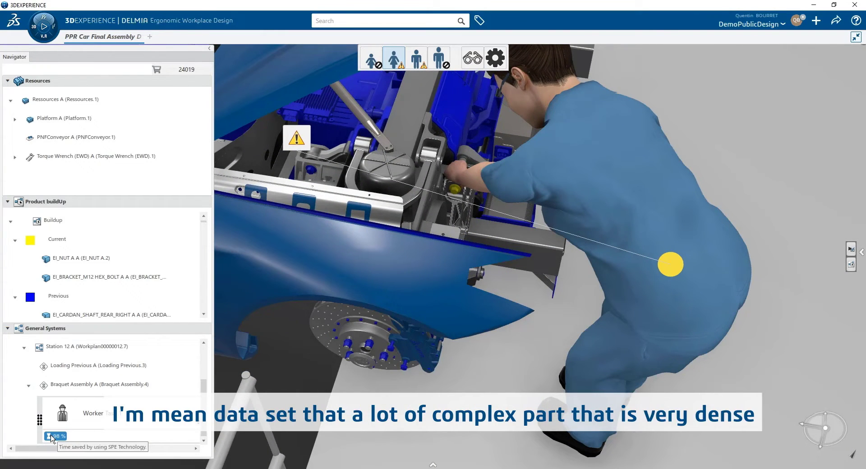
pyautogui.moveTo(51, 439)
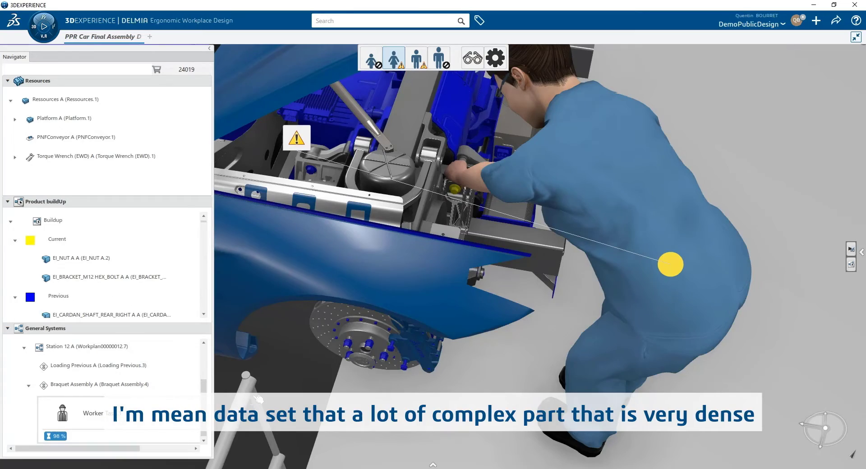
pyautogui.scroll(-5, 323, 298)
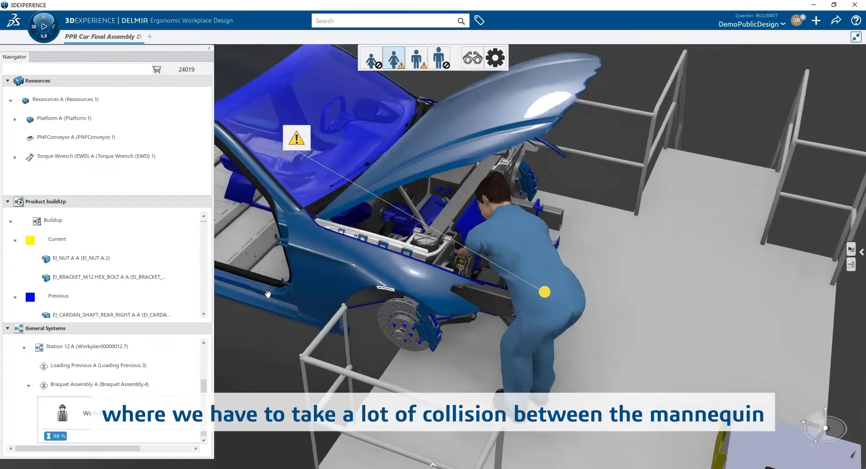